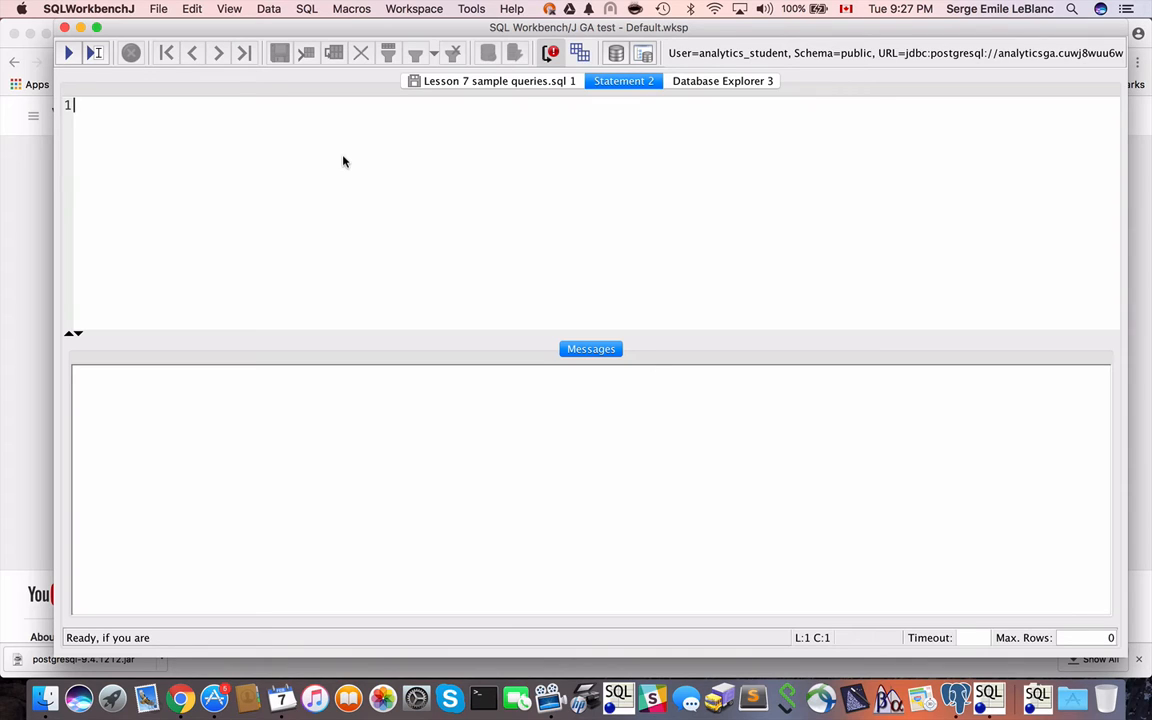
# Write a query in the empty statement editor that selects all columns from products, with the from clause on its own line.
pyautogui.write('sle')
pyautogui.press('BackSpace')
pyautogui.press('BackSpace')
pyautogui.write('elect *')
pyautogui.press('Return')
pyautogui.write('from products')
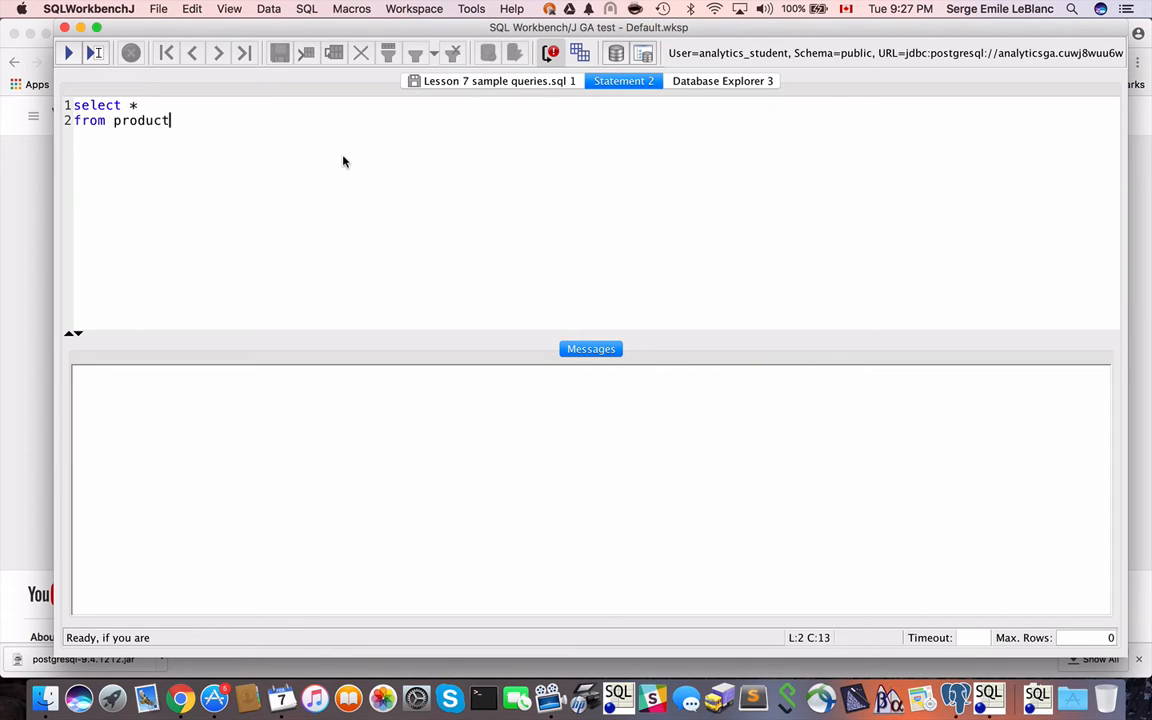
# Add limit 10 and a closing semicolon to the products query, each on its own line, and execute it.
pyautogui.press('Return')
pyautogui.write('limit 10')
pyautogui.press('Return')
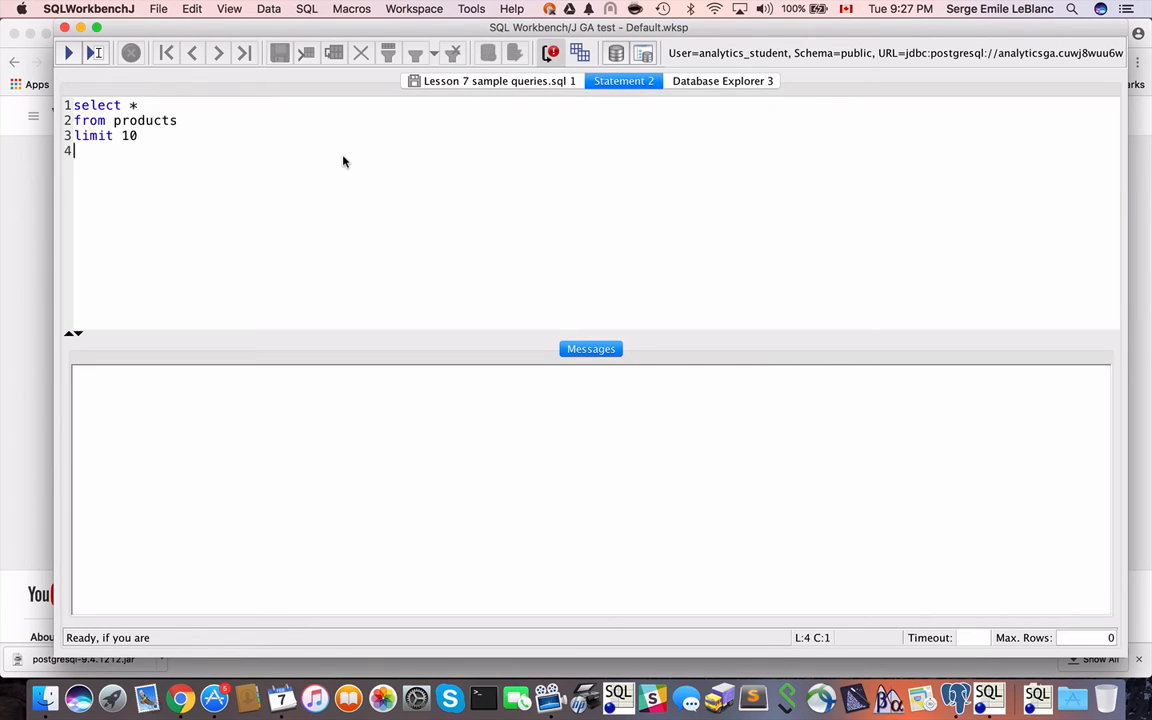
pyautogui.write(';')
pyautogui.press('Up')
pyautogui.click(68, 55)
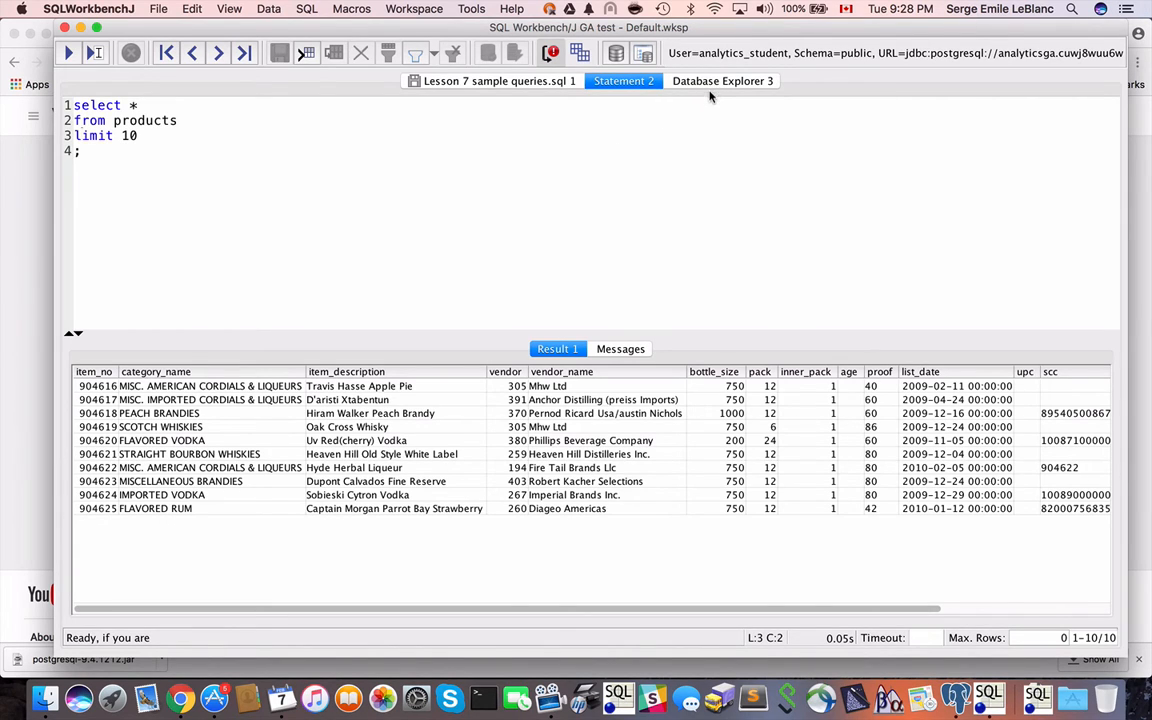
# Open the Database Explorer and choose the public schema to list its tables.
pyautogui.click(614, 56)
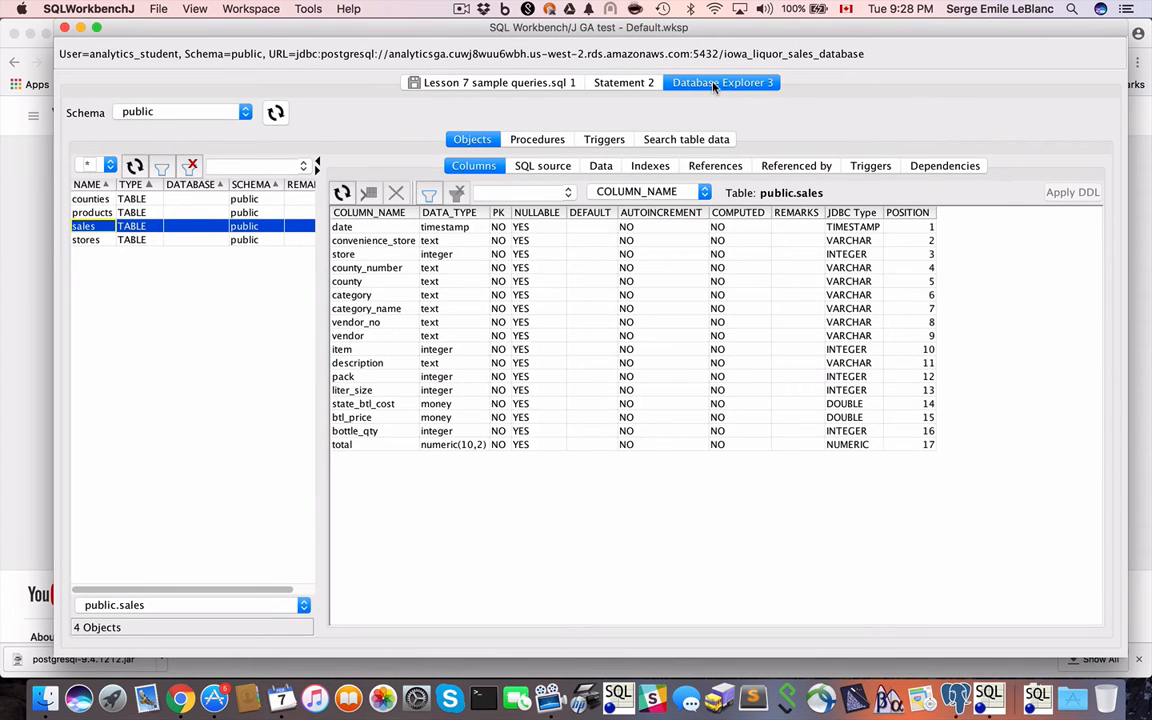
pyautogui.click(234, 117)
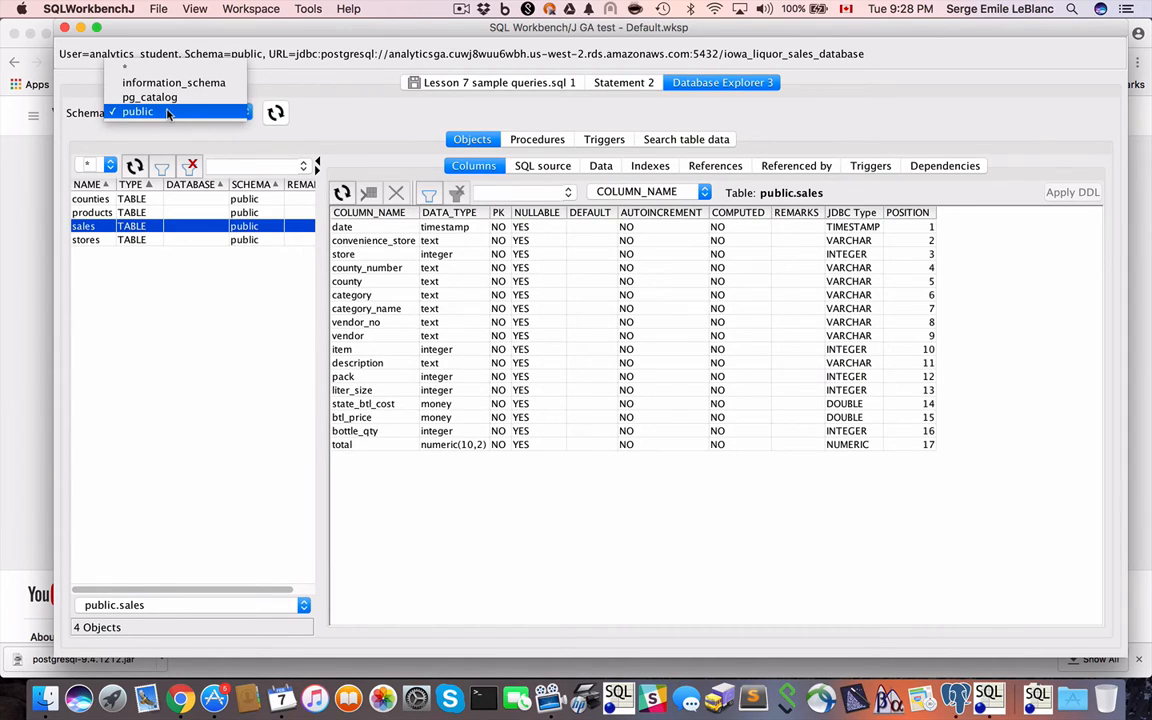
pyautogui.click(167, 114)
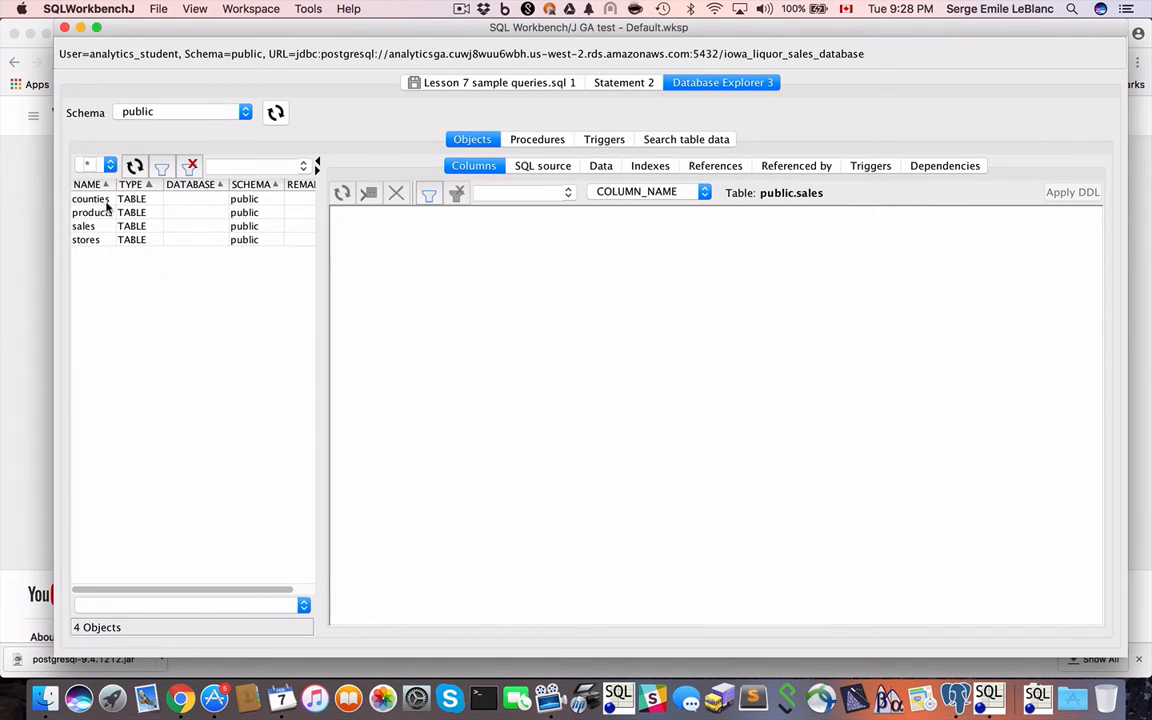
# Examine the column definitions of the counties, products, sales and stores tables one after another.
pyautogui.click(103, 201)
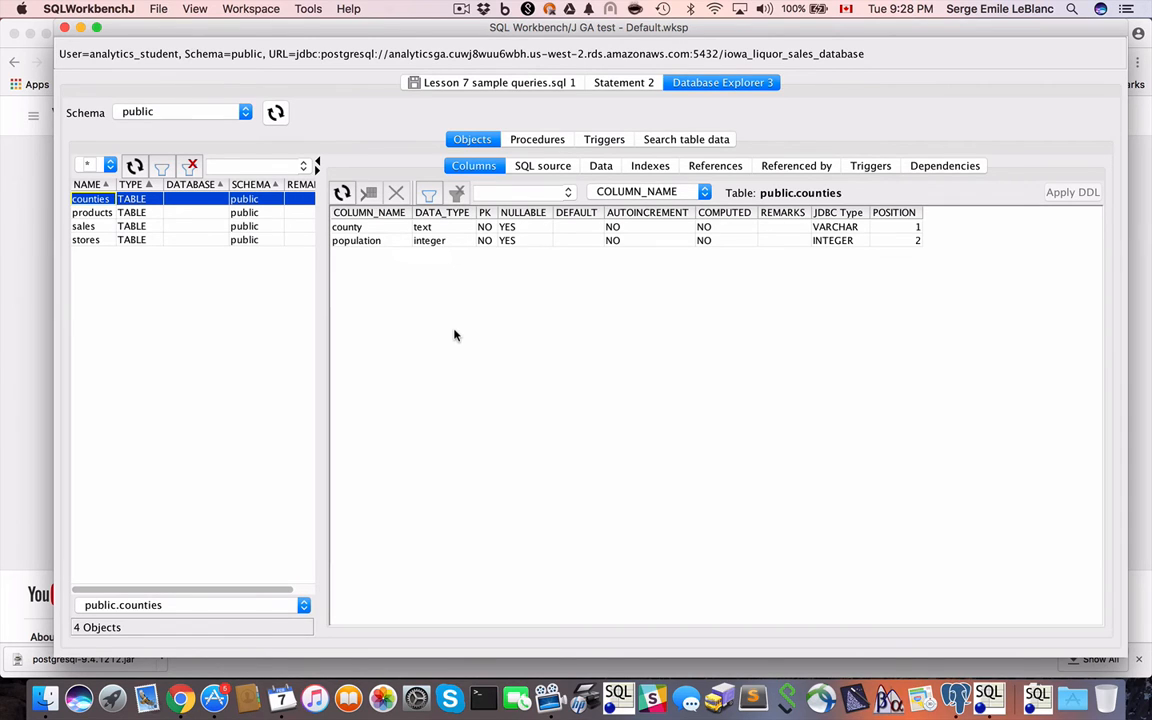
pyautogui.click(90, 212)
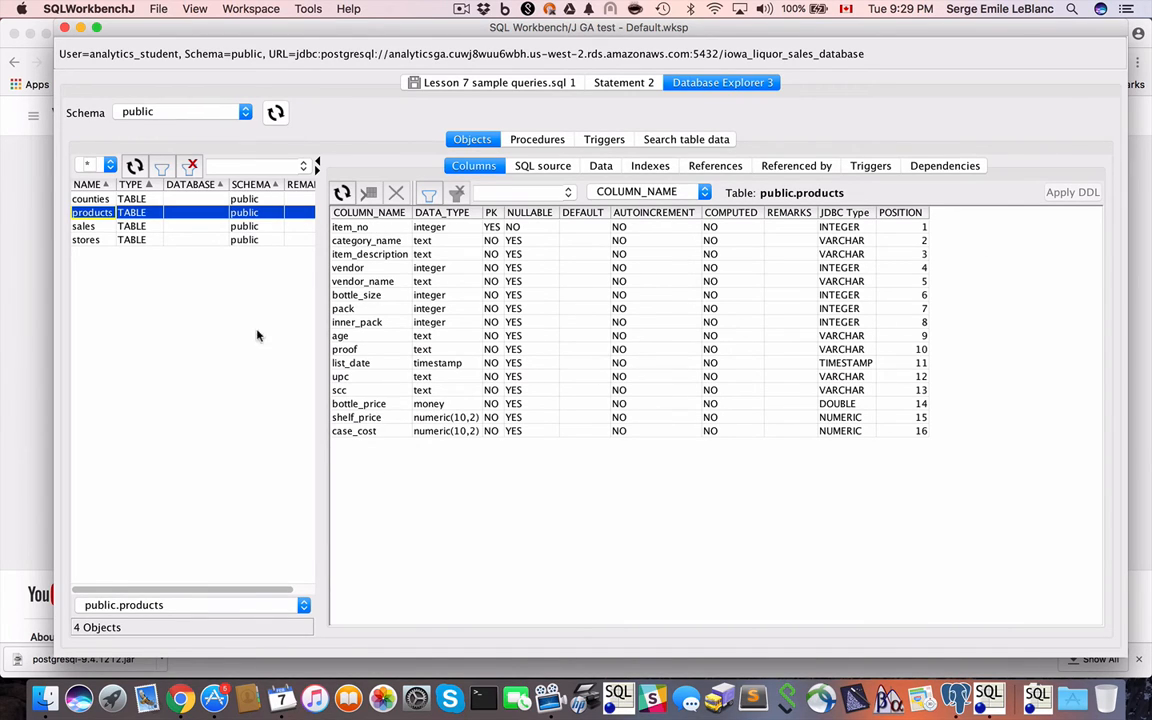
pyautogui.click(84, 226)
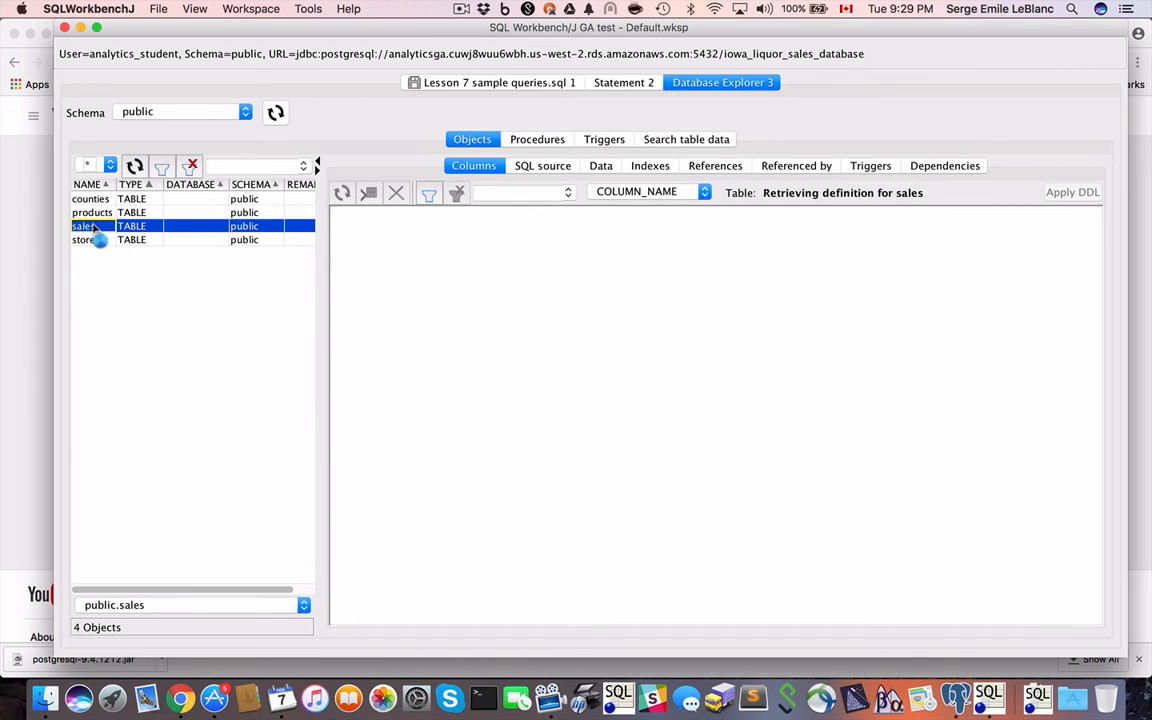
pyautogui.click(90, 240)
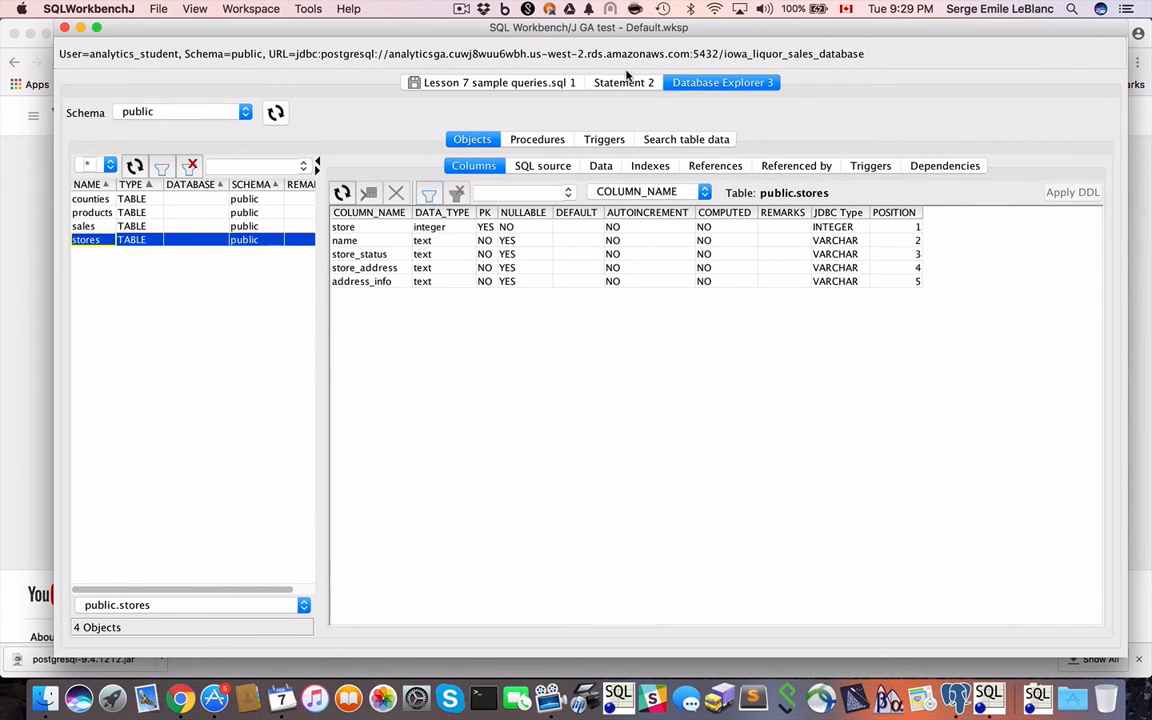
# Return to Statement 2 and, two blank lines below the products query, write a second query selecting all columns from sales.
pyautogui.click(624, 82)
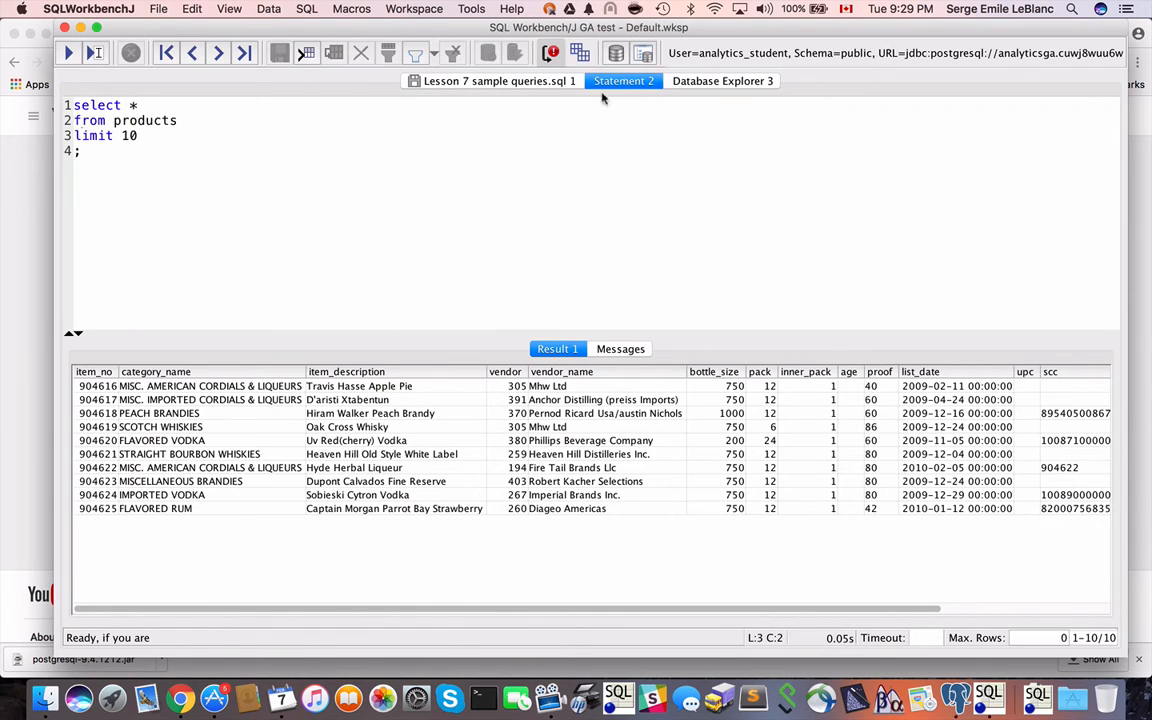
pyautogui.click(113, 148)
pyautogui.press('Return')
pyautogui.press('Return')
pyautogui.press('Return')
pyautogui.write('sele')
pyautogui.press('BackSpace')
pyautogui.press('BackSpace')
pyautogui.press('BackSpace')
pyautogui.write('elect *')
pyautogui.press('Return')
pyautogui.write('from ')
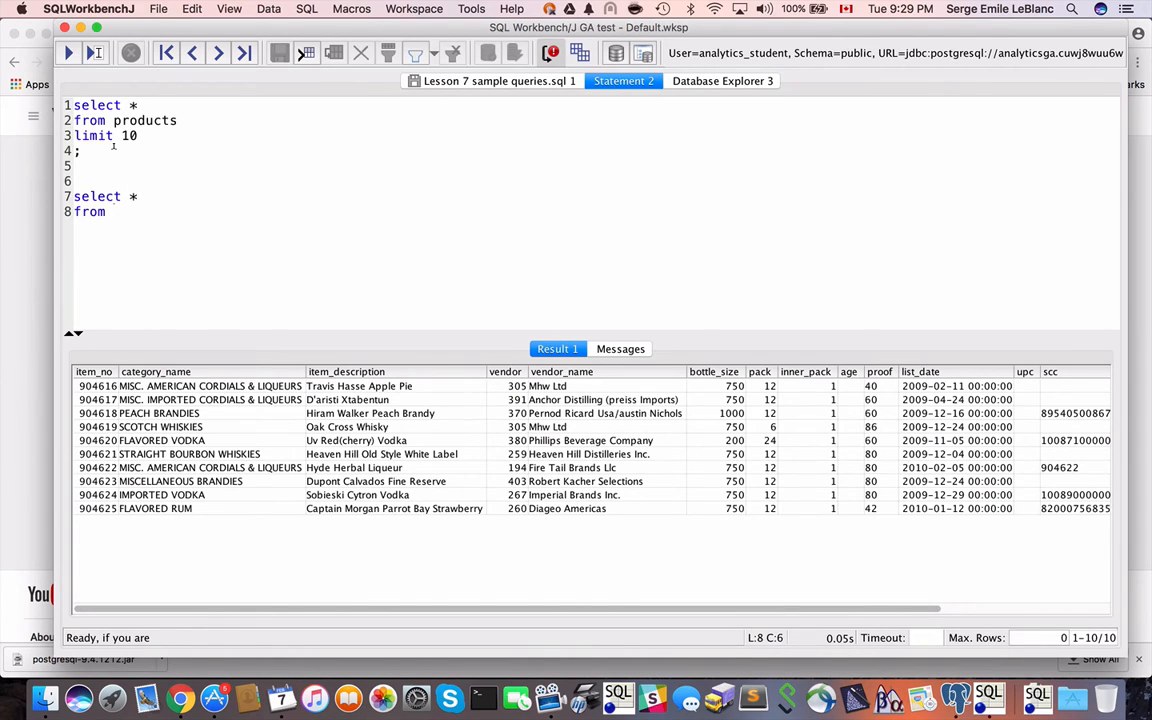
pyautogui.write('sala')
pyautogui.press('BackSpace')
pyautogui.press('BackSpace')
pyautogui.write('les')
# Add limit 10 and a closing semicolon to the sales query on separate lines and execute only that query.
pyautogui.press('Return')
pyautogui.write('limit 10')
pyautogui.press('Return')
pyautogui.write(';')
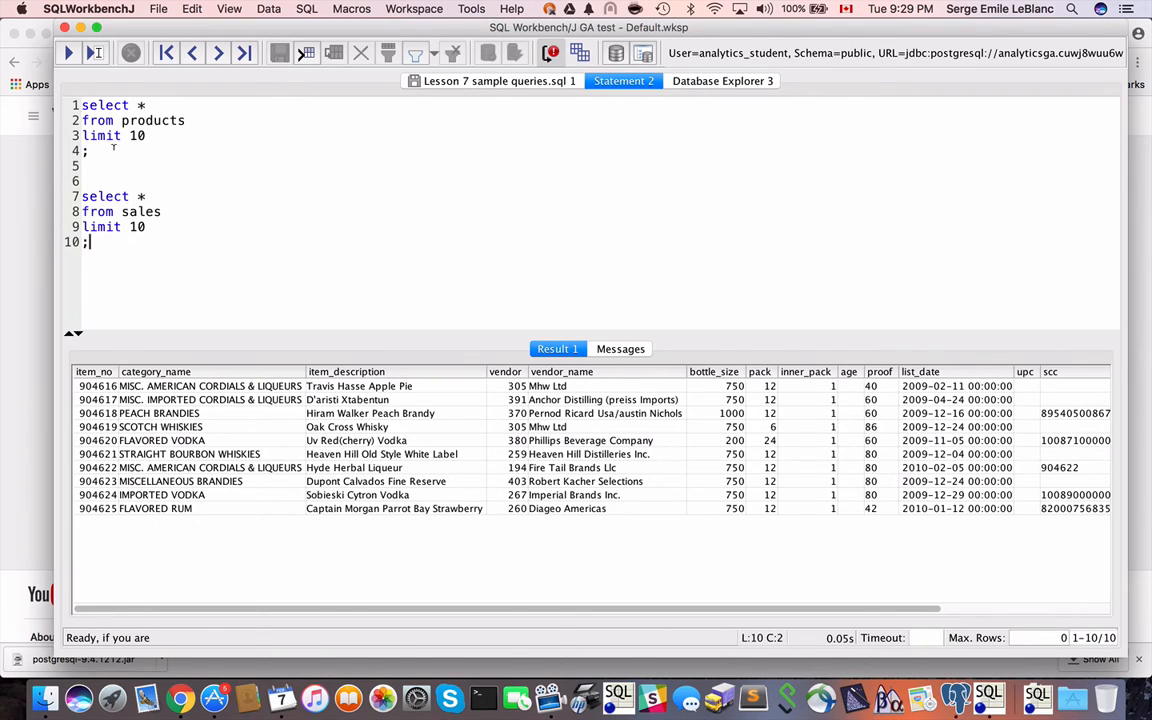
pyautogui.press('Up')
pyautogui.press('super+Return')
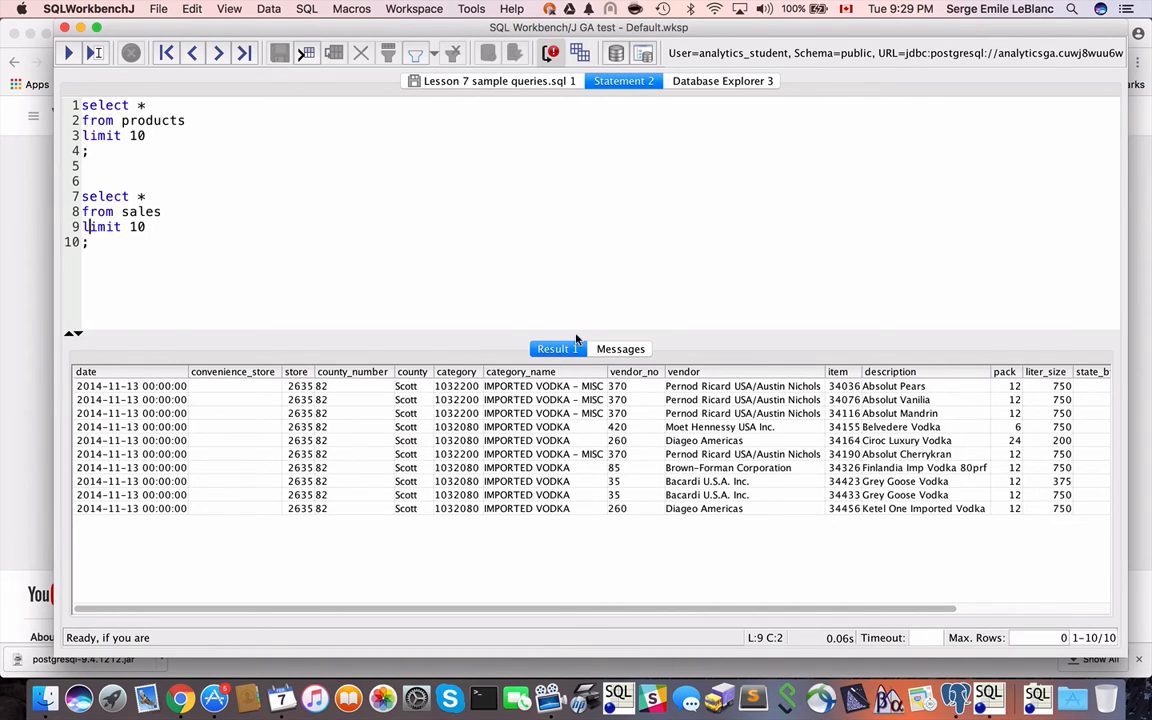
# Turn on appending of new results, rerun the sales query, and compare the first and second result sets.
pyautogui.click(581, 53)
pyautogui.click(115, 212)
pyautogui.press('super+Return')
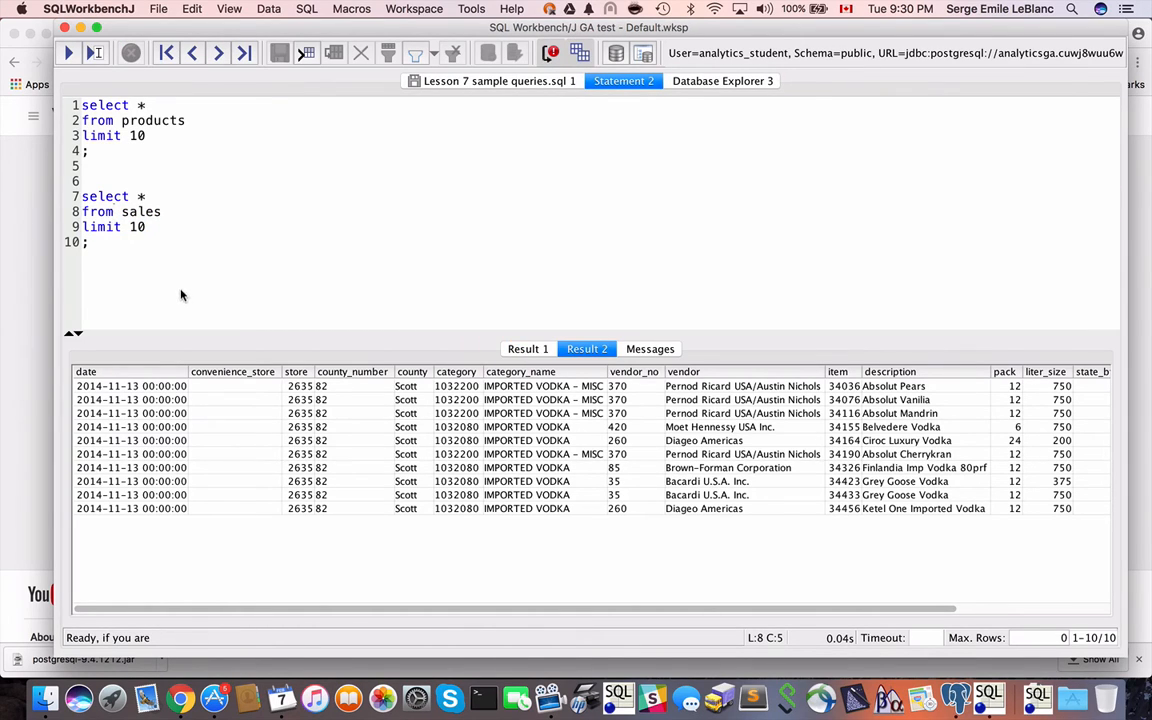
pyautogui.click(528, 349)
pyautogui.click(585, 349)
# Place the cursor within the products query and execute only that statement into an additional result.
pyautogui.click(114, 121)
pyautogui.press('Left')
pyautogui.press('super+Return')
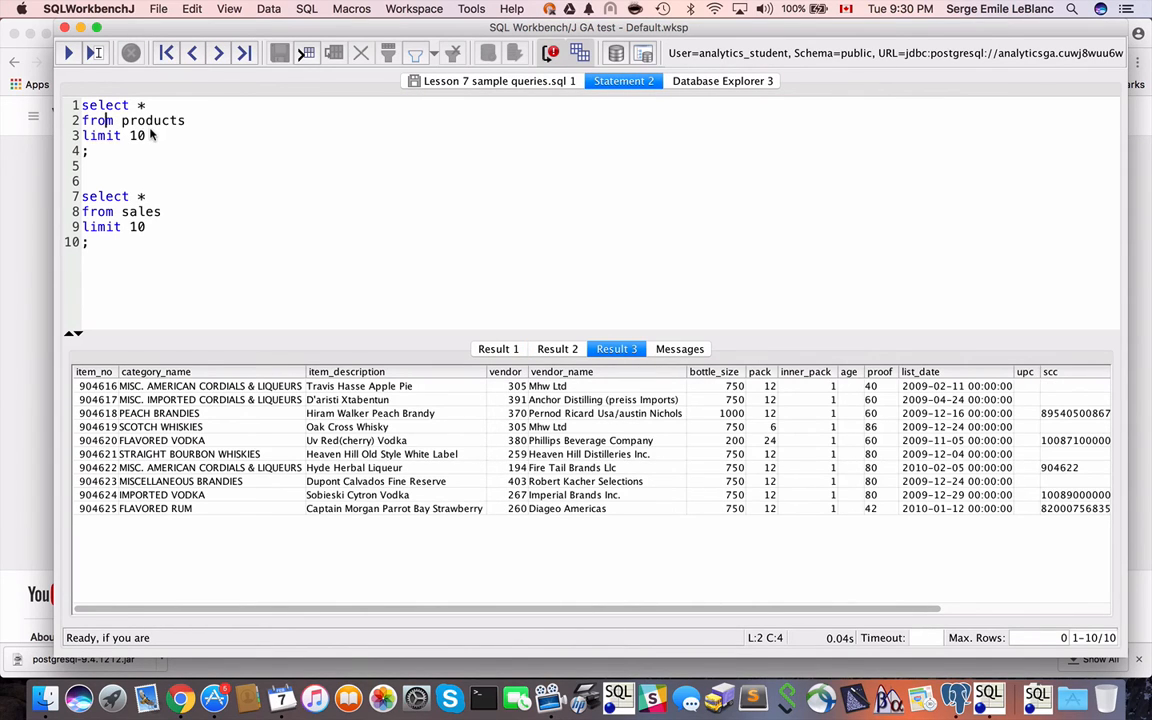
# Execute both queries in the editor together, and execute the sales query alone by selecting its three lines.
pyautogui.click(66, 53)
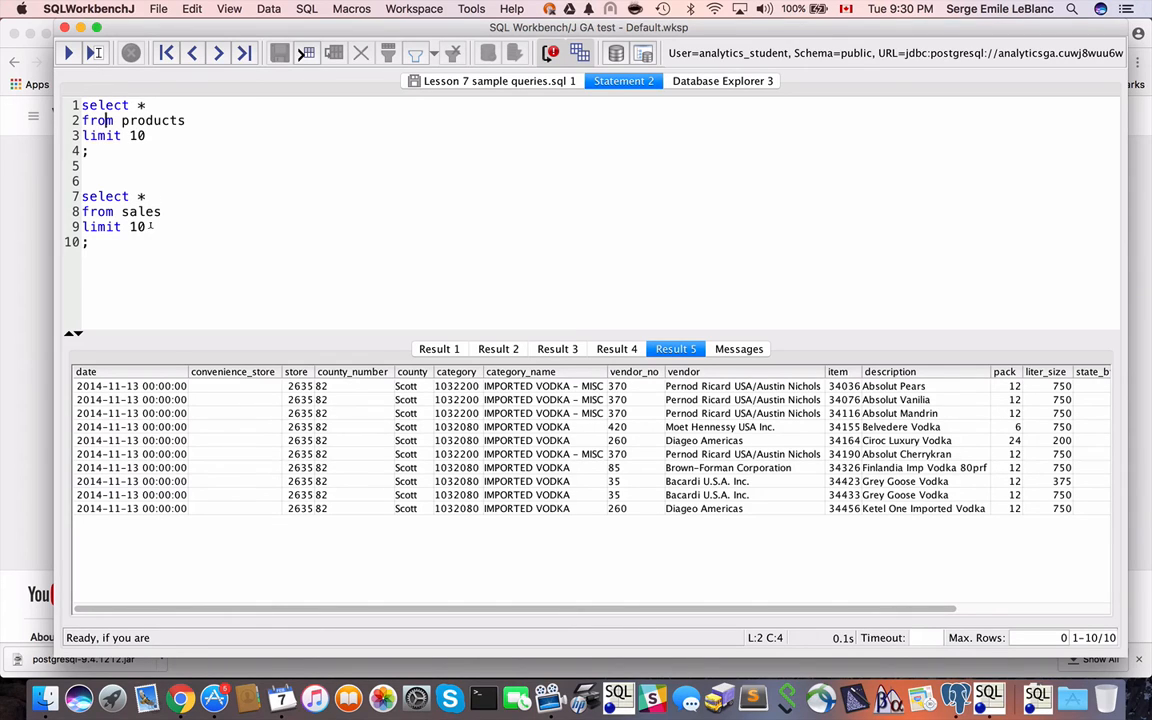
pyautogui.moveTo(150, 226); pyautogui.dragTo(78, 196)
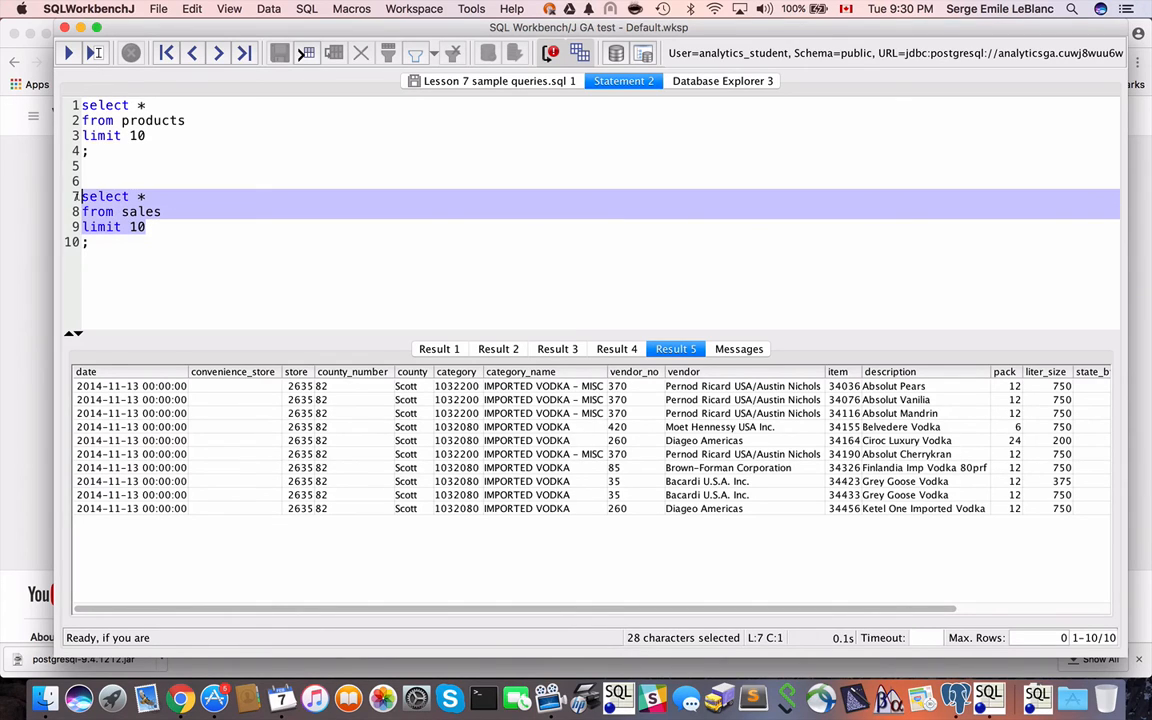
pyautogui.click(66, 55)
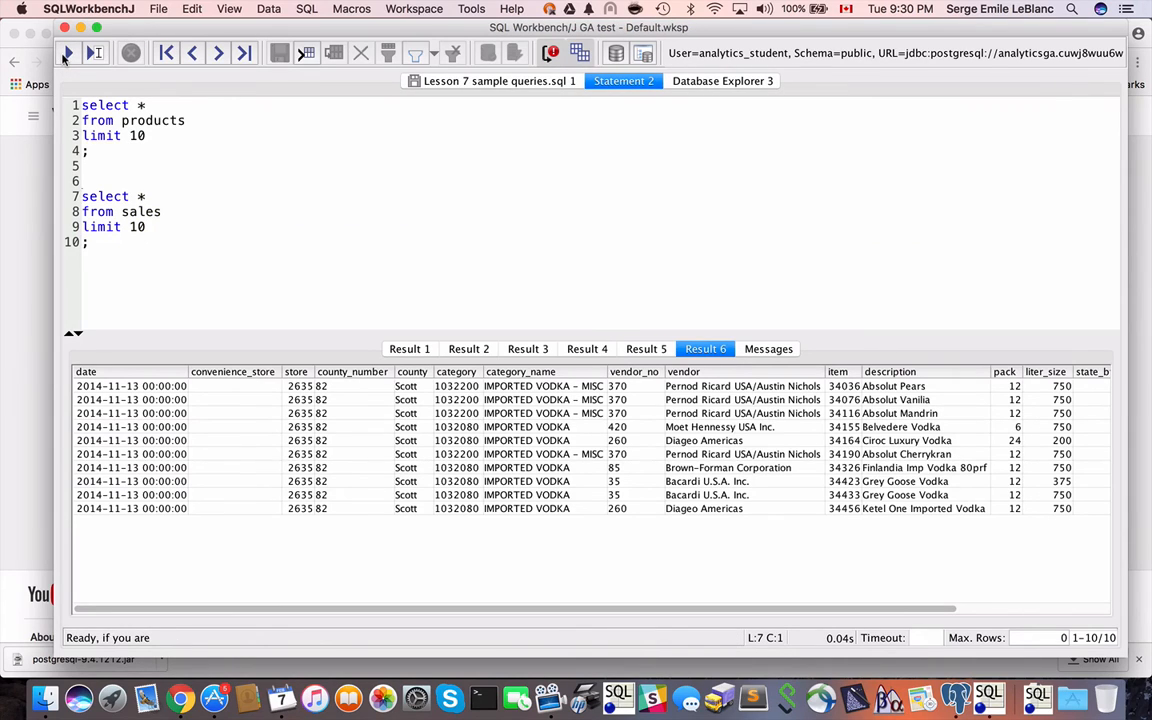